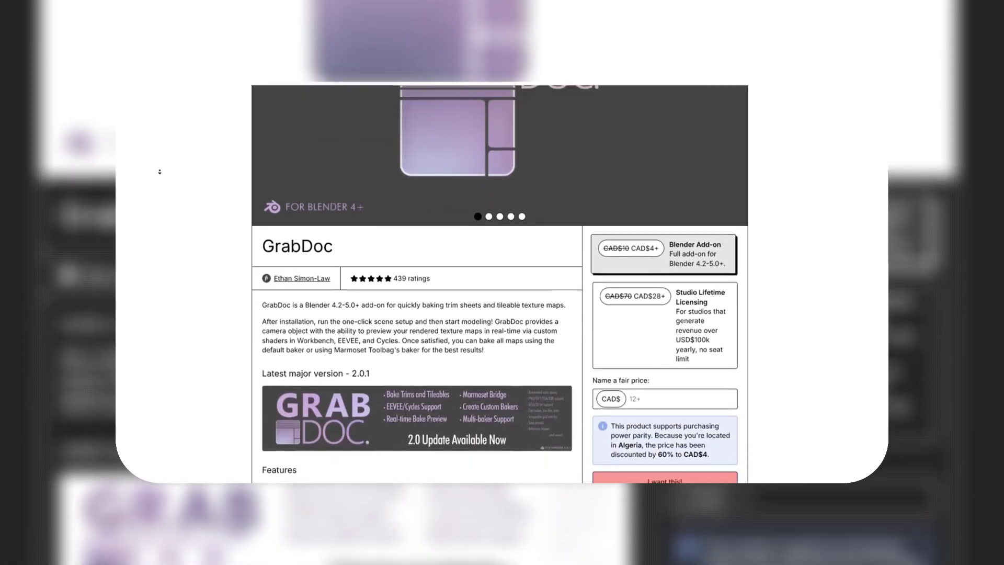
# - Scroll the GrabDoc Gumroad page down to its Features list and 4.9-star ratings
pyautogui.scroll(-3, 160, 171)
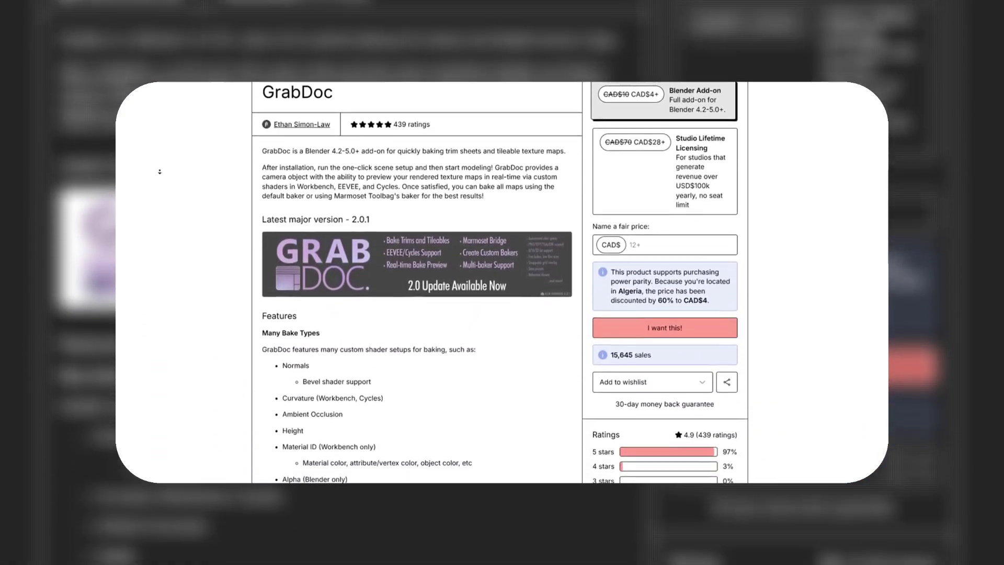
pyautogui.scroll(-3, 159, 172)
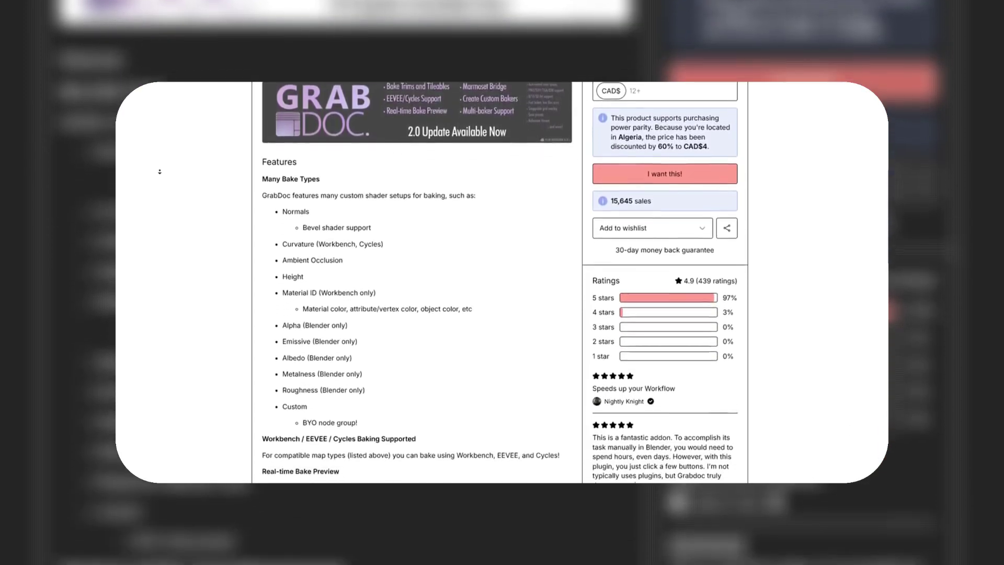
pyautogui.scroll(-3, 160, 172)
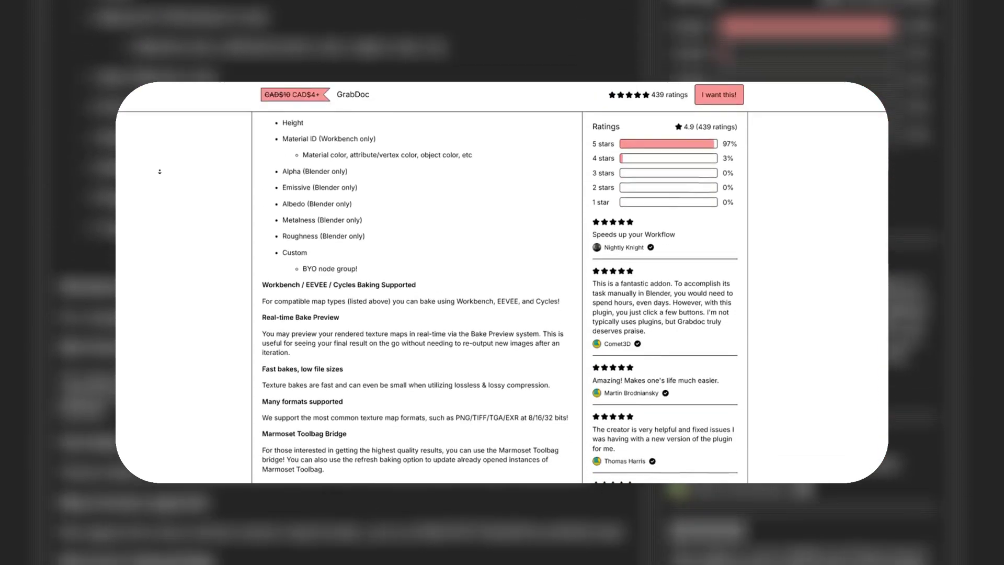
pyautogui.scroll(-3, 160, 171)
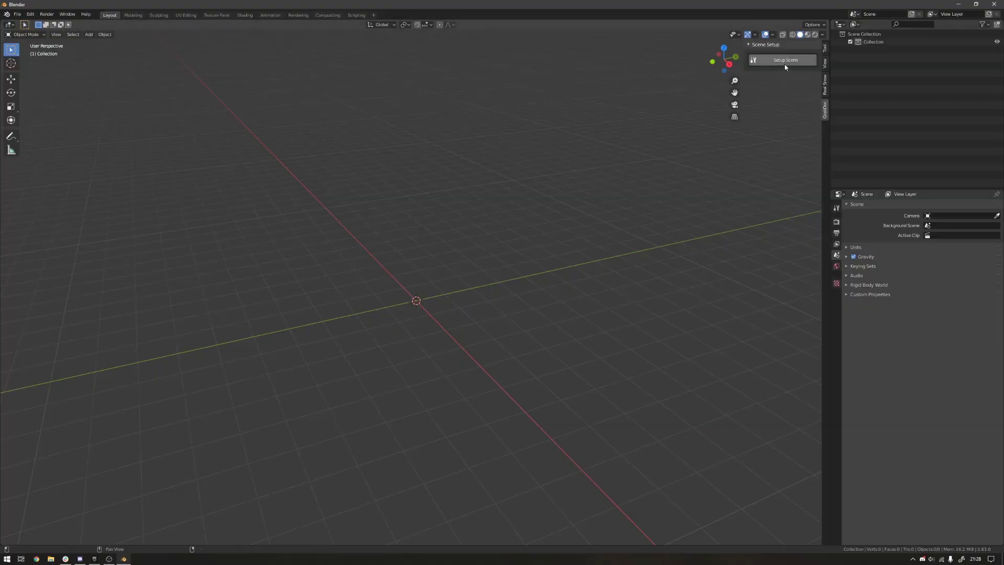
# - Run GrabDoc Setup Scene, finish beveling the cube, shade it smooth, and add the trim camera
pyautogui.click(785, 60)
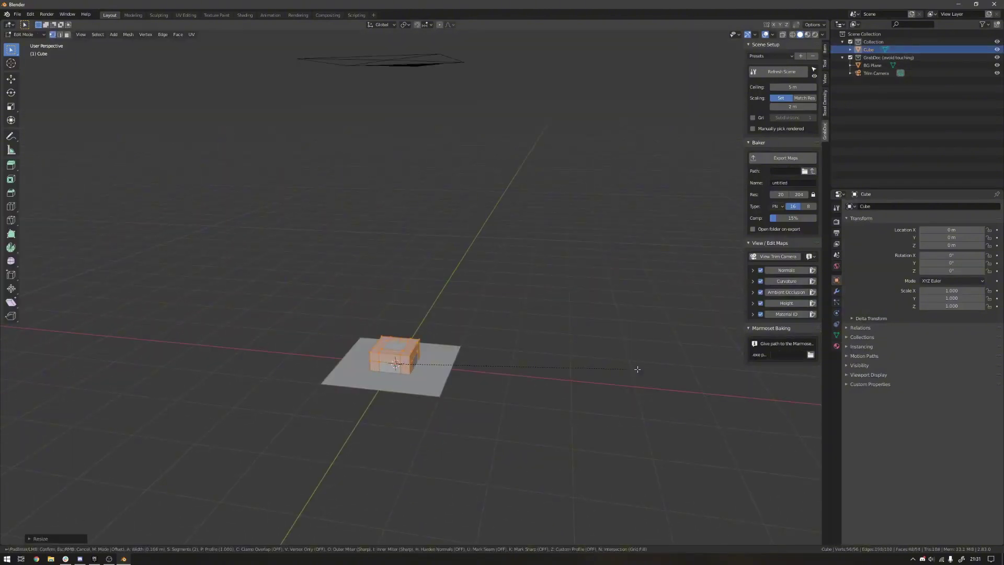
pyautogui.click(637, 369)
pyautogui.press('Tab')
pyautogui.rightClick(434, 369)
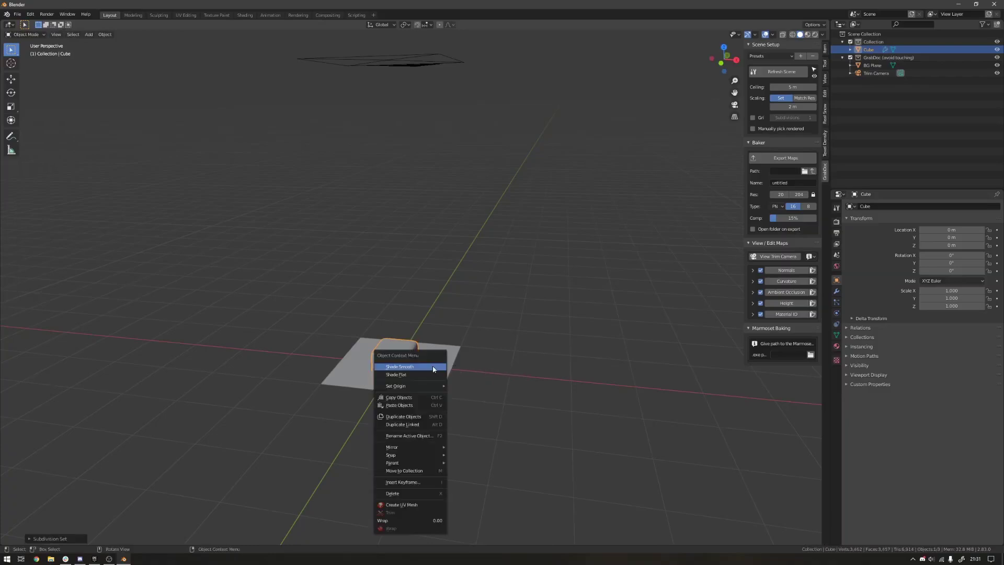
pyautogui.click(433, 369)
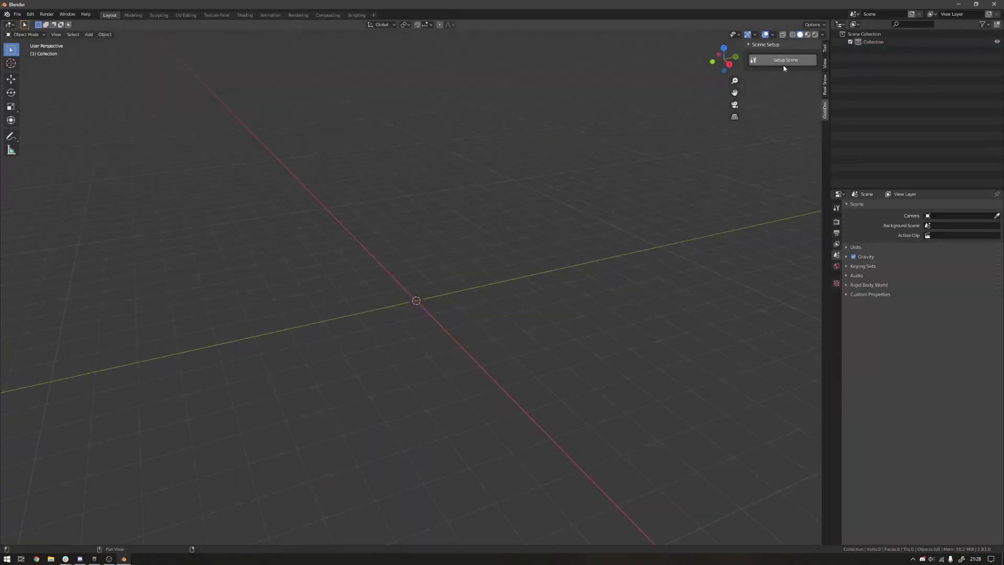
pyautogui.click(785, 60)
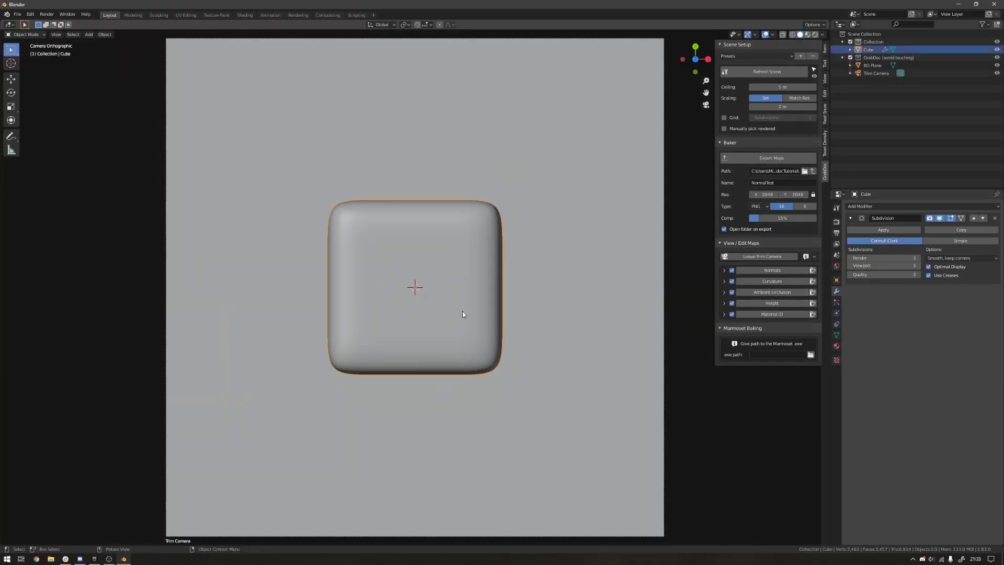
# - Copy the rounded cube to the frame's top-left and bottom-right, then preview curvature
pyautogui.scroll(-2, 462, 314)
pyautogui.hotkey('shift', 'd')
pyautogui.click(340, 246)
pyautogui.hotkey('shift', 'd')
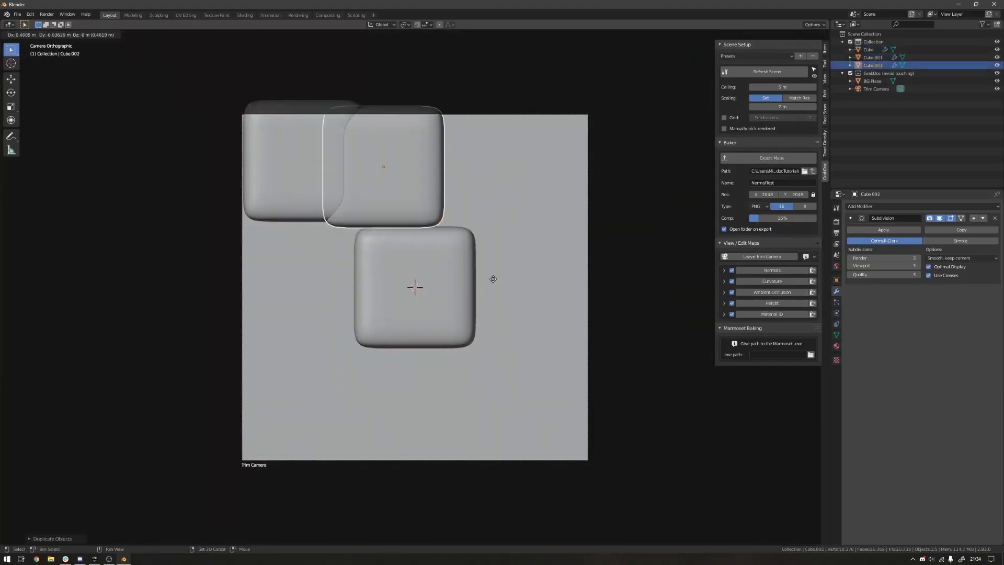
pyautogui.click(573, 511)
pyautogui.hotkey('shift', 'd')
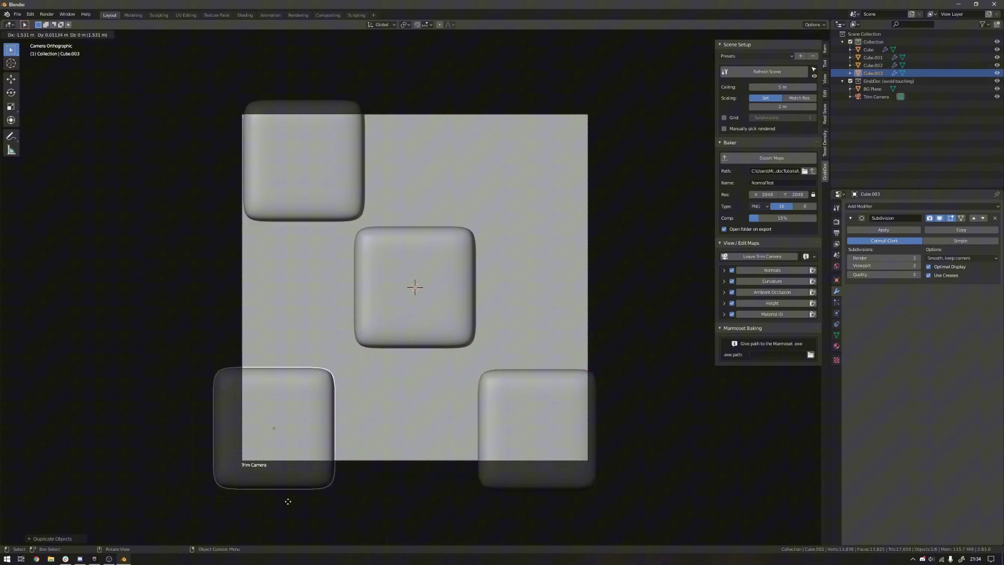
pyautogui.click(757, 283)
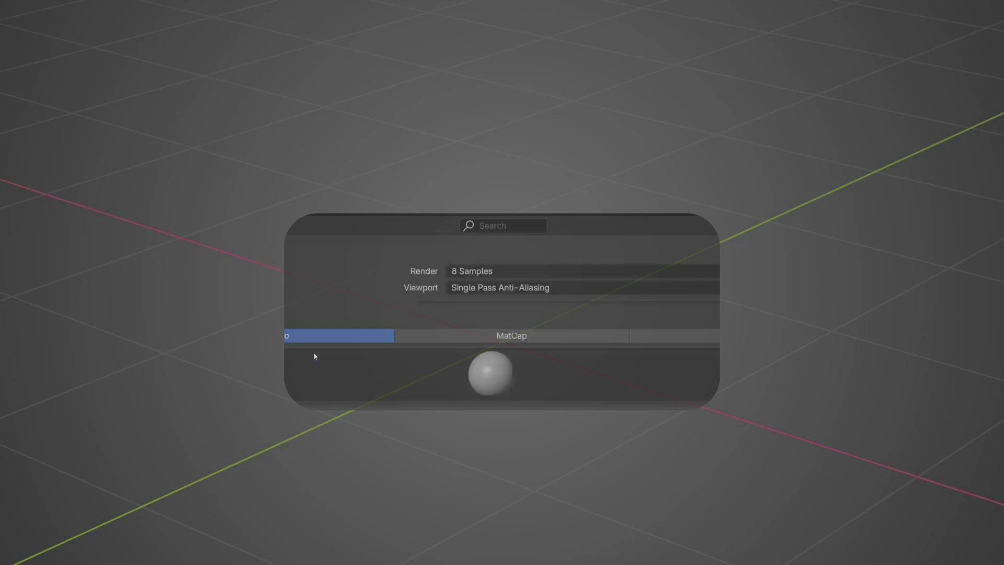
# - Choose Cycles from the Render Engine dropdown in Render Properties
pyautogui.scroll(5, 304, 350)
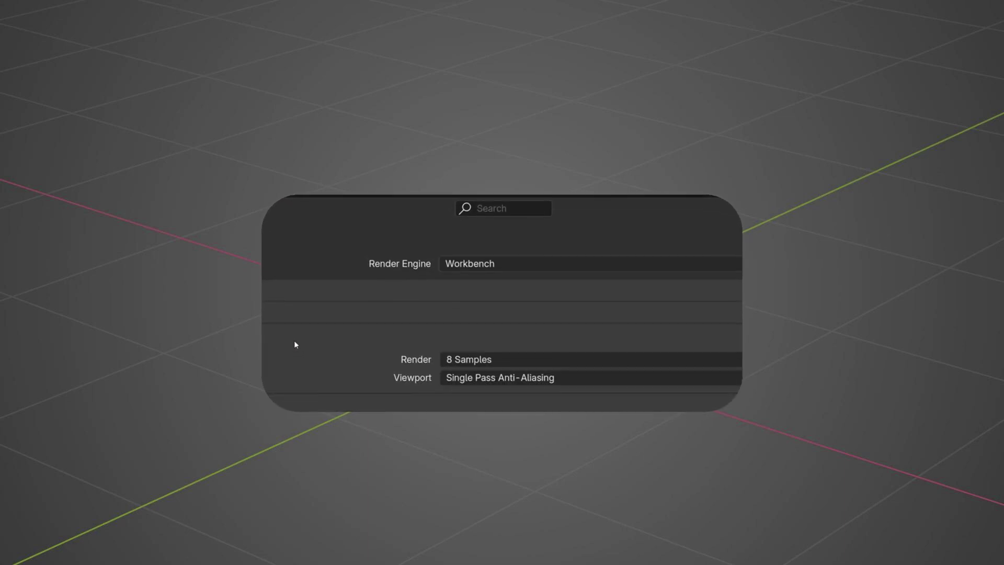
pyautogui.click(501, 258)
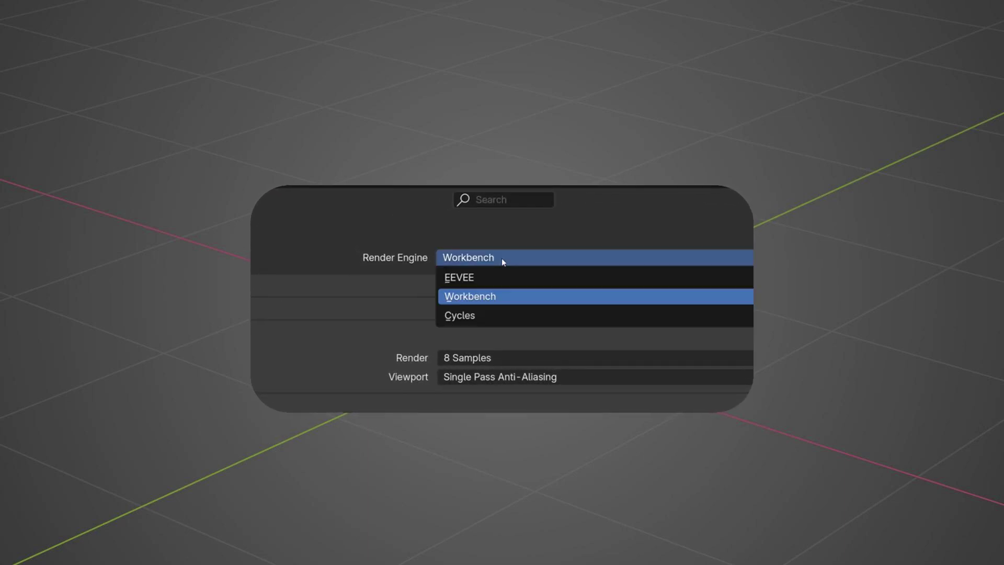
pyautogui.click(486, 308)
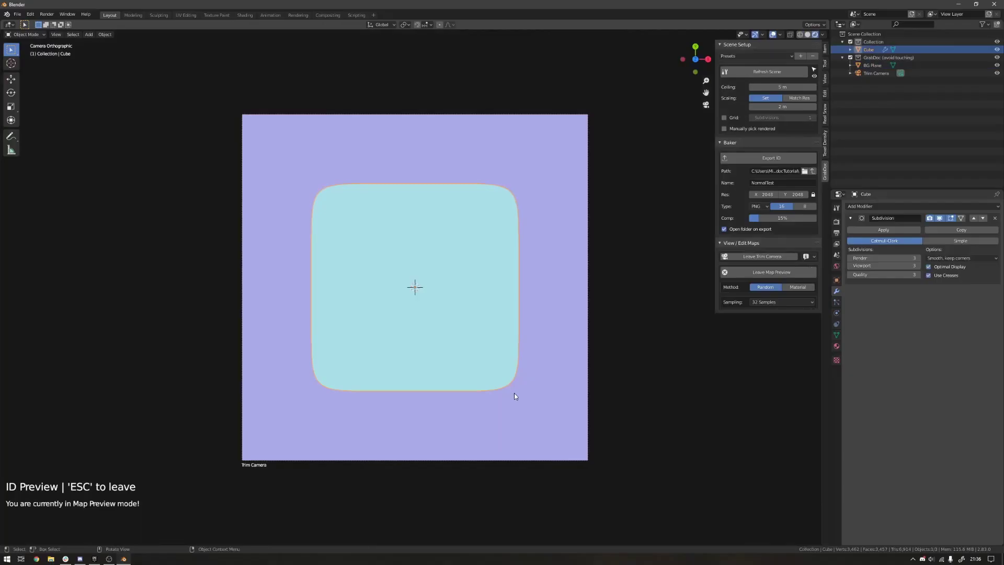
# - Duplicate the large cube, shrink the copy to about a third, and place copies top-left, top and top-right
pyautogui.hotkey('shift', 'd')
pyautogui.click(392, 280)
pyautogui.press('s')
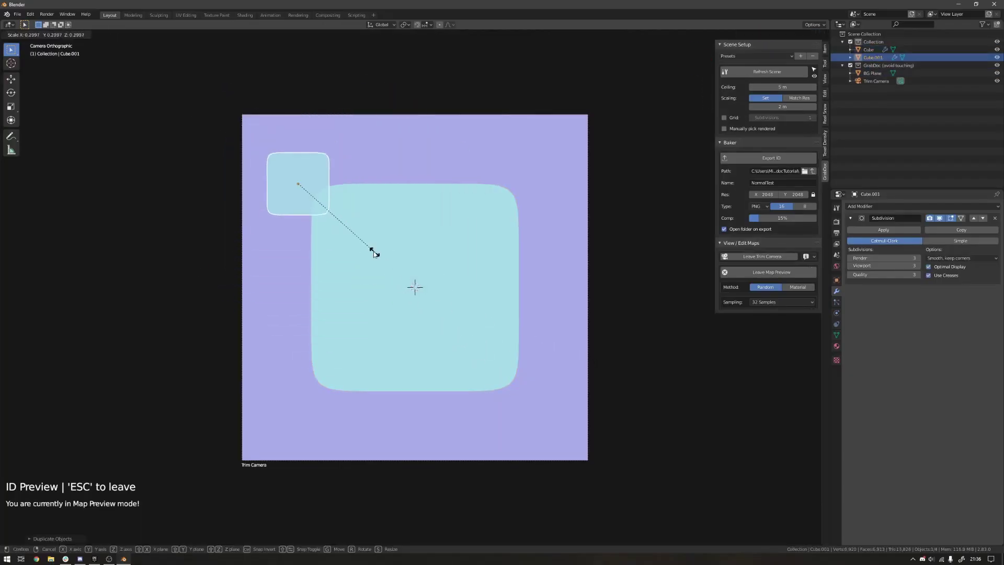
pyautogui.hotkey('shift', 'd')
pyautogui.click(486, 224)
pyautogui.hotkey('shift', 'd')
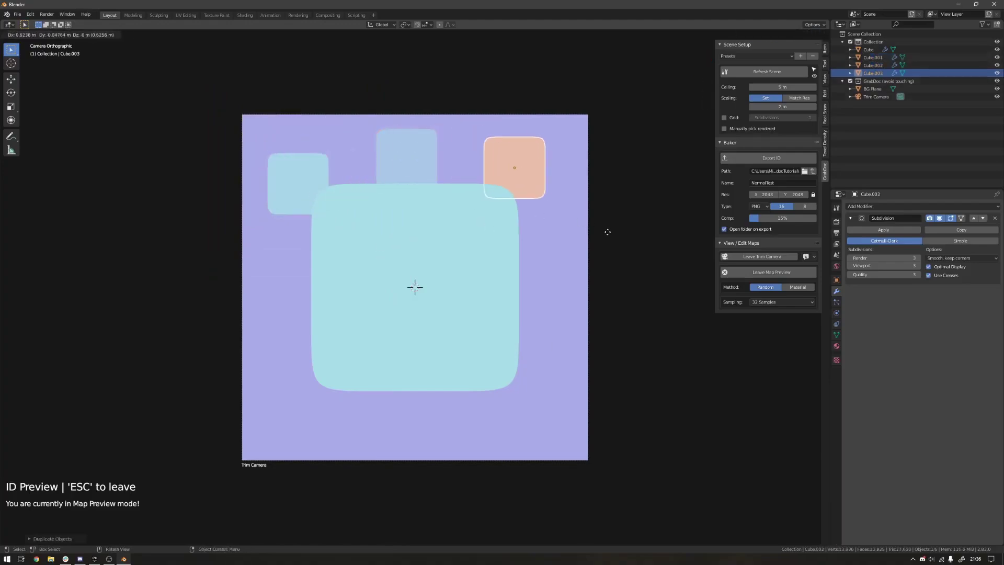
pyautogui.click(600, 237)
# - Place more small copies on the right, bottom-right, below the large cube and in remaining gaps
pyautogui.hotkey('shift', 'd')
pyautogui.click(626, 351)
pyautogui.hotkey('shift', 'd')
pyautogui.click(610, 470)
pyautogui.hotkey('shift', 'd')
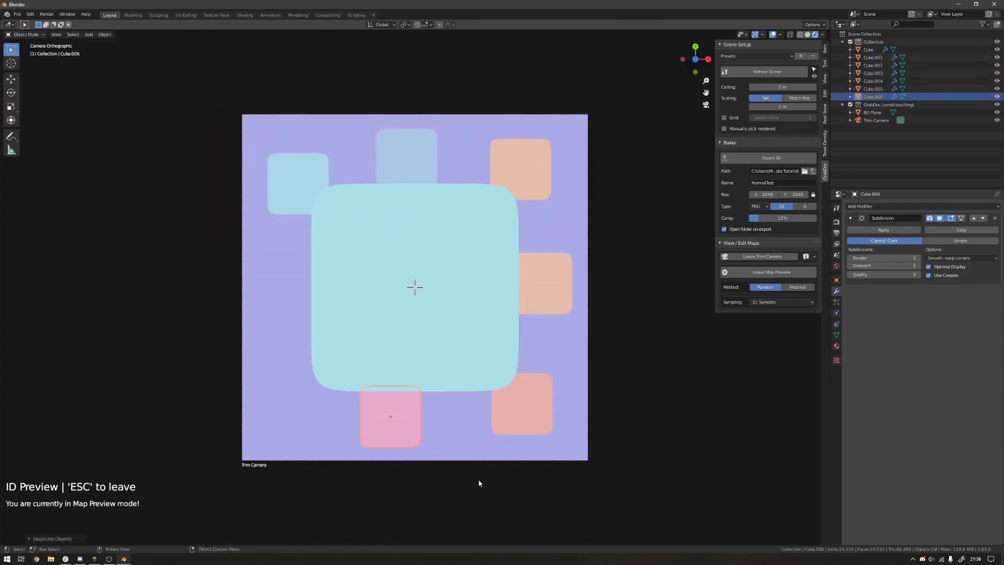
pyautogui.click(477, 477)
pyautogui.hotkey('shift', 'd')
pyautogui.click(399, 470)
pyautogui.hotkey('shift', 'd')
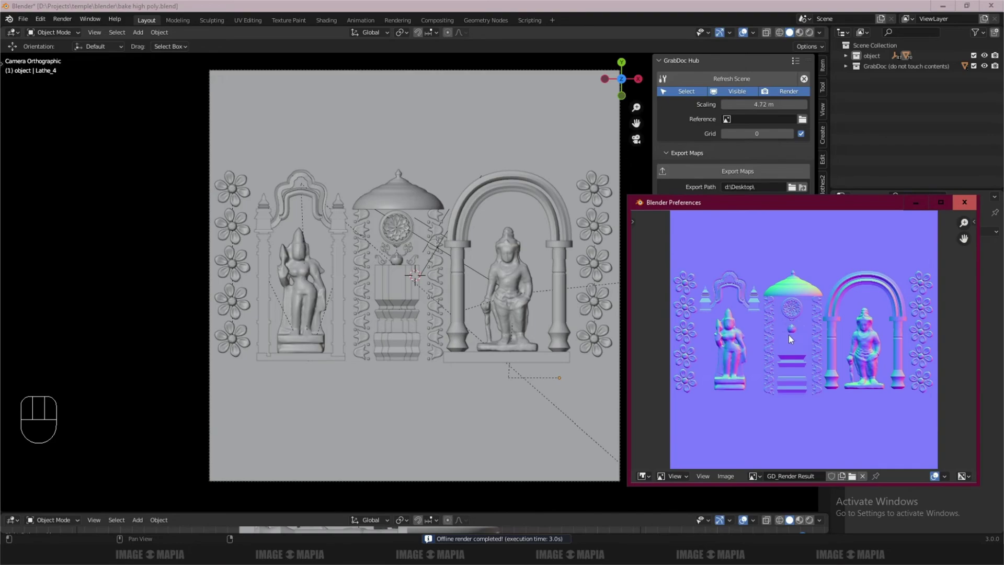
pyautogui.scroll(3, 785, 334)
pyautogui.scroll(-2, 785, 334)
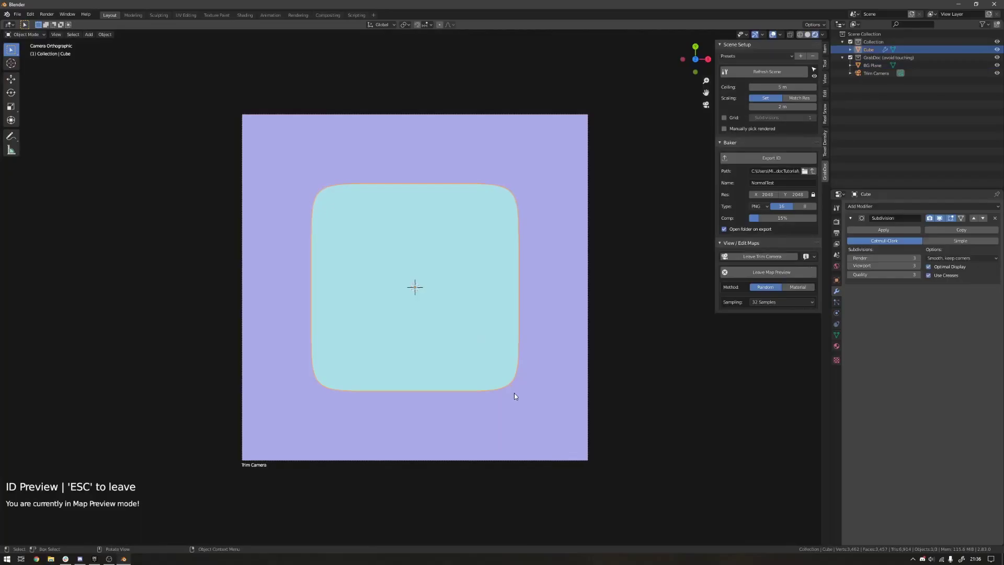
# - Duplicate and shrink the rounded square, placing small copies along the top and bottom right
pyautogui.hotkey('shift', 'd')
pyautogui.press('s')
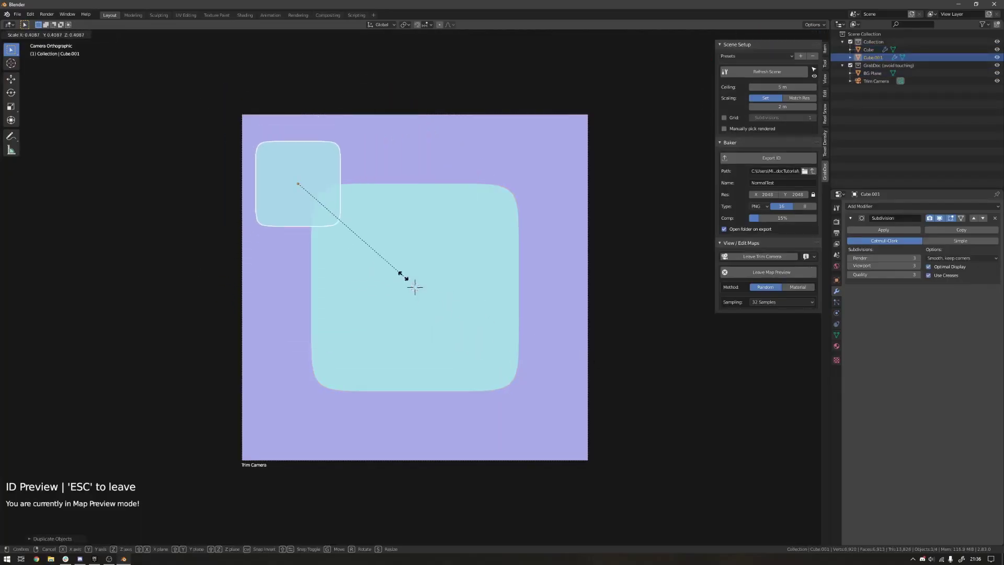
pyautogui.click(373, 250)
pyautogui.hotkey('shift', 'd')
pyautogui.click(491, 219)
pyautogui.hotkey('shift', 'd')
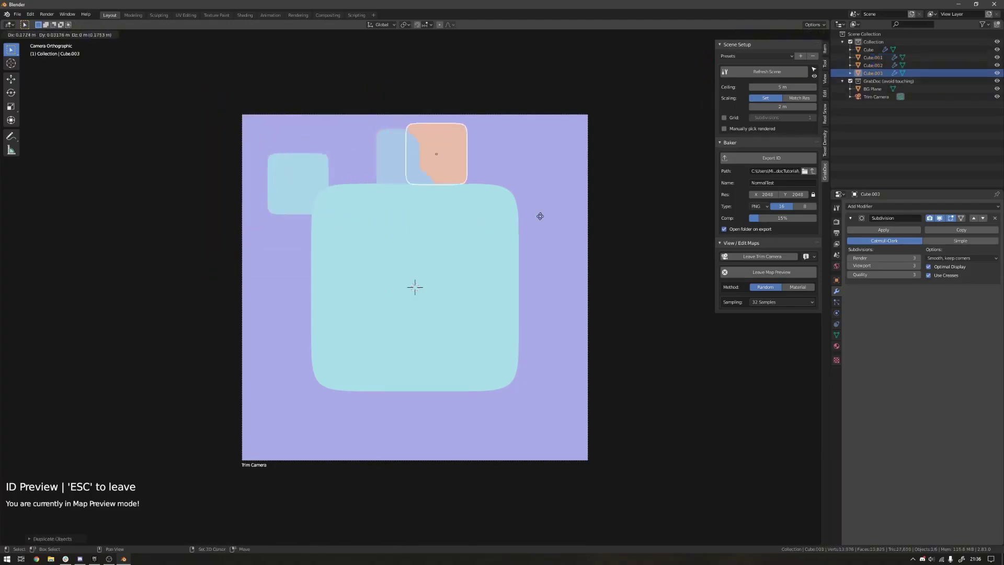
pyautogui.click(608, 470)
# - Add more small copies beside the big square, along the bottom and on the left
pyautogui.hotkey('shift', 'd')
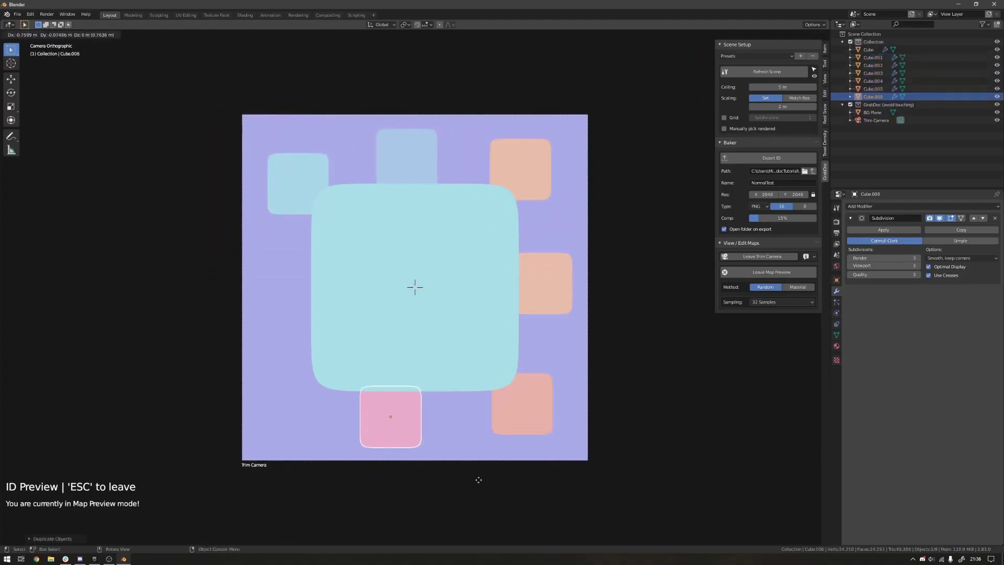
pyautogui.click(479, 480)
pyautogui.hotkey('shift', 'd')
pyautogui.click(398, 472)
pyautogui.hotkey('shift', 'd')
pyautogui.click(371, 316)
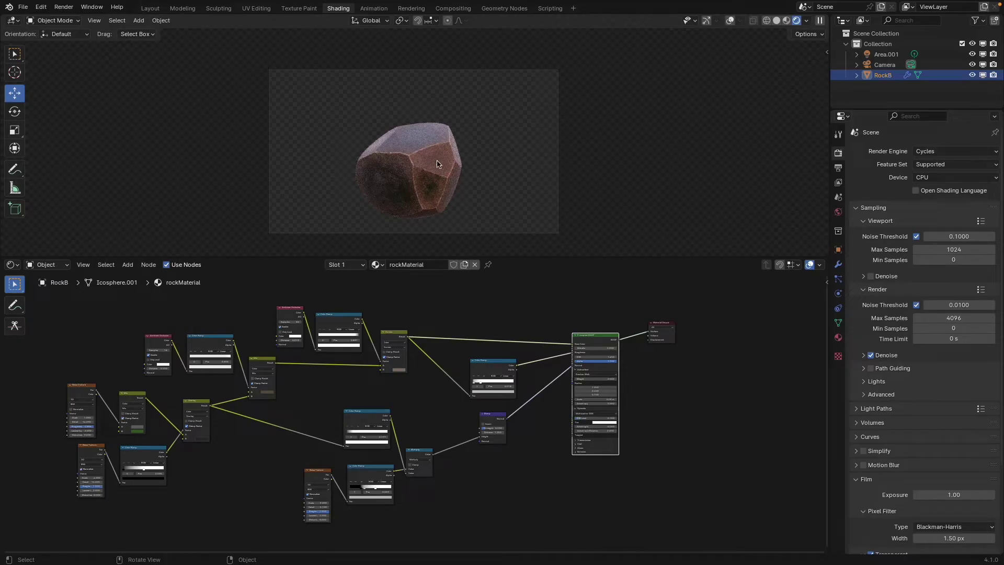
pyautogui.scroll(3, 460, 358)
pyautogui.scroll(-1, 460, 358)
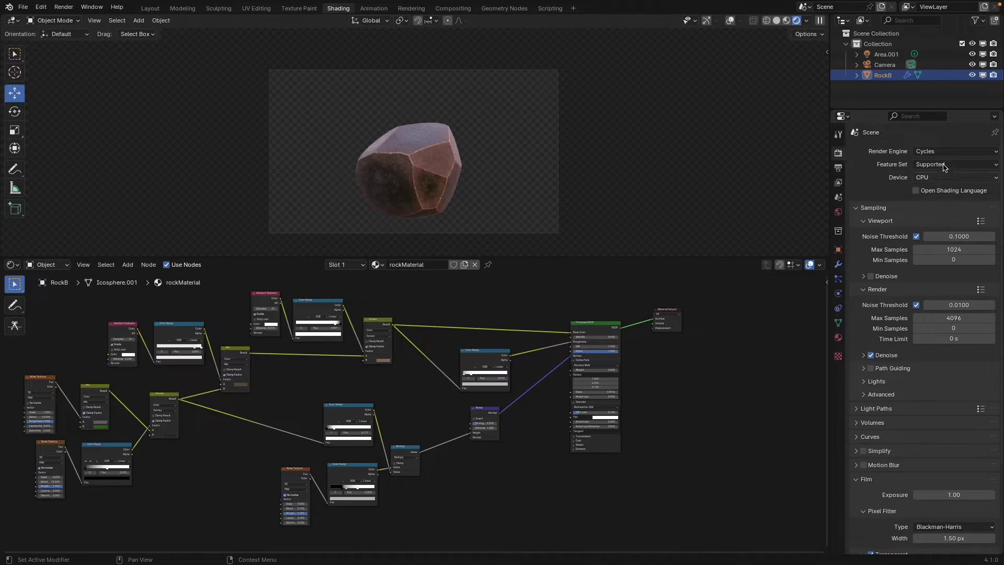
# - Pick Normals from the bake types list and view the relief through the GrabDoc camera
pyautogui.scroll(-10, 943, 164)
pyautogui.scroll(-8, 895, 480)
pyautogui.click(955, 339)
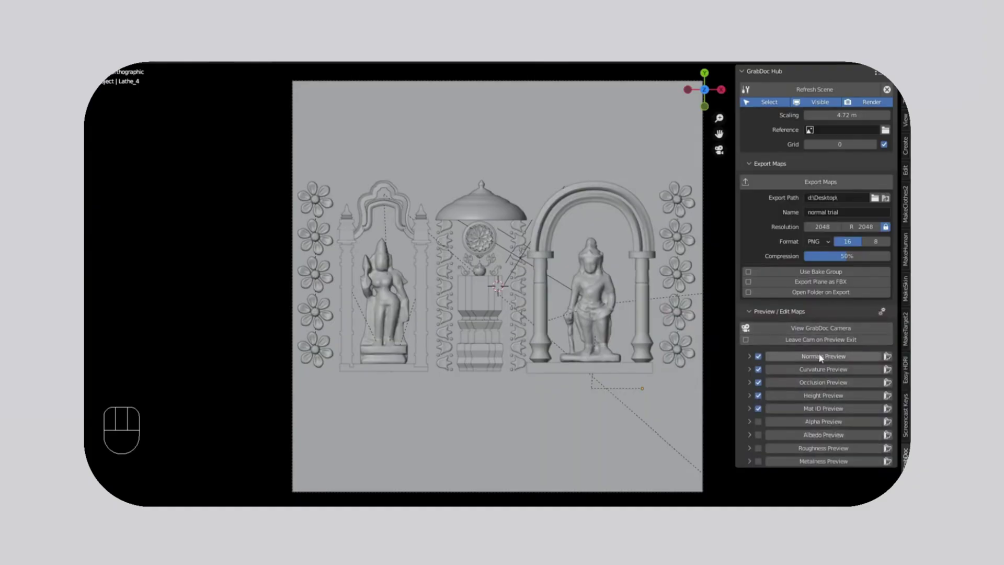
pyautogui.click(821, 356)
pyautogui.press('KP_0')
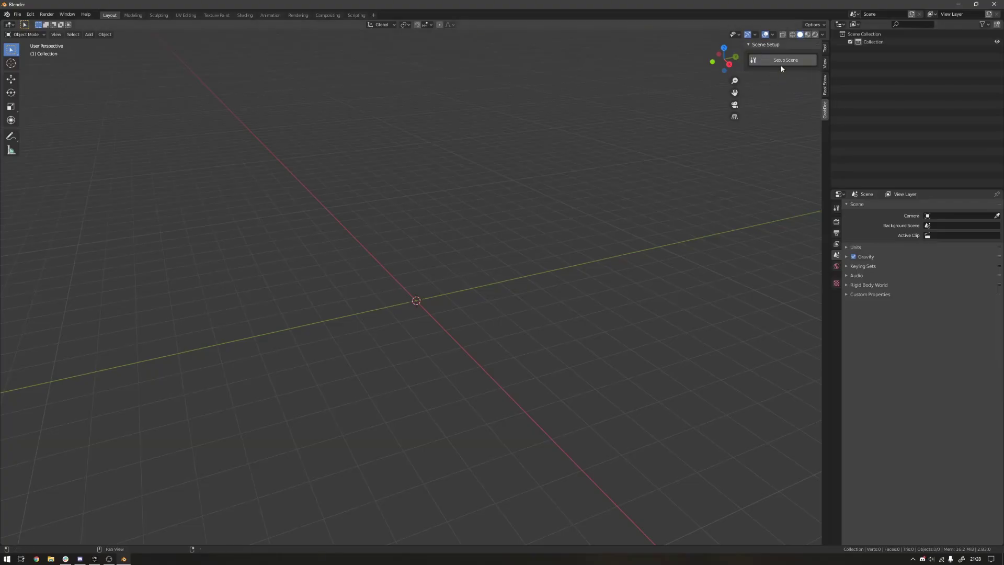
# - Run GrabDoc's Setup Scene to add a background plane and trim camera to the empty scene
pyautogui.click(784, 60)
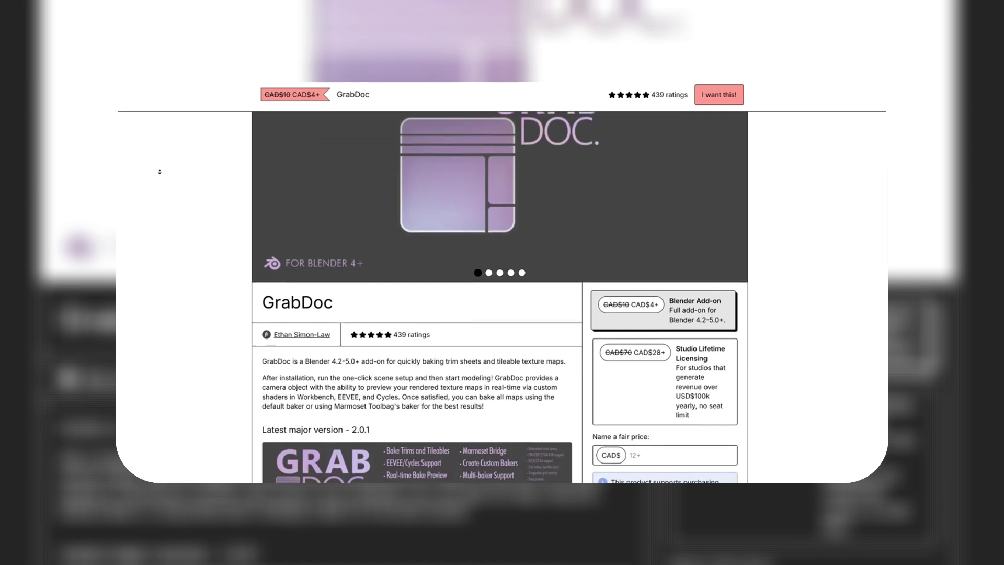
# - Scroll the GrabDoc page past features like Marmoset Toolbag Bridge and reviews to the support section
pyautogui.scroll(-5, 159, 171)
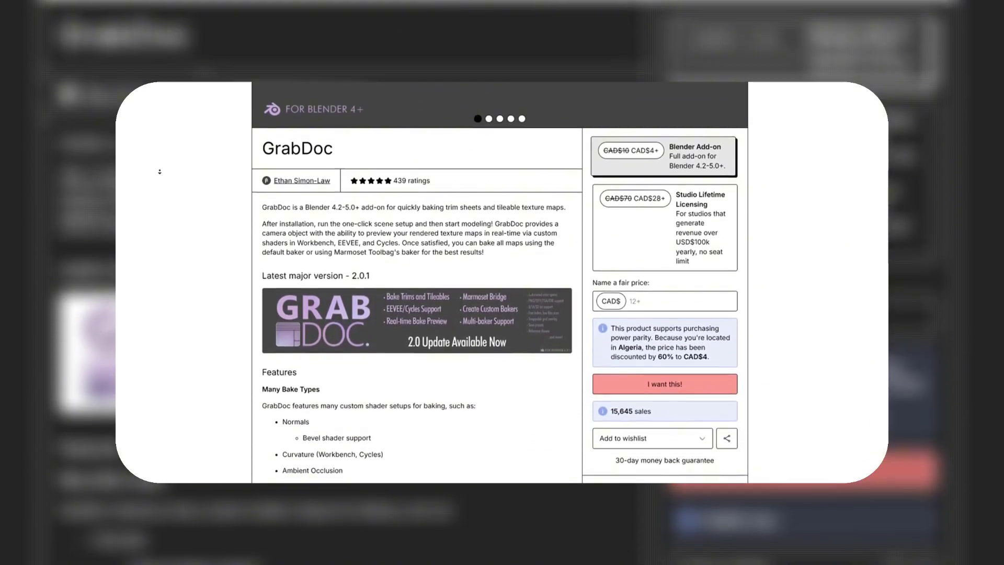
pyautogui.scroll(-5, 159, 172)
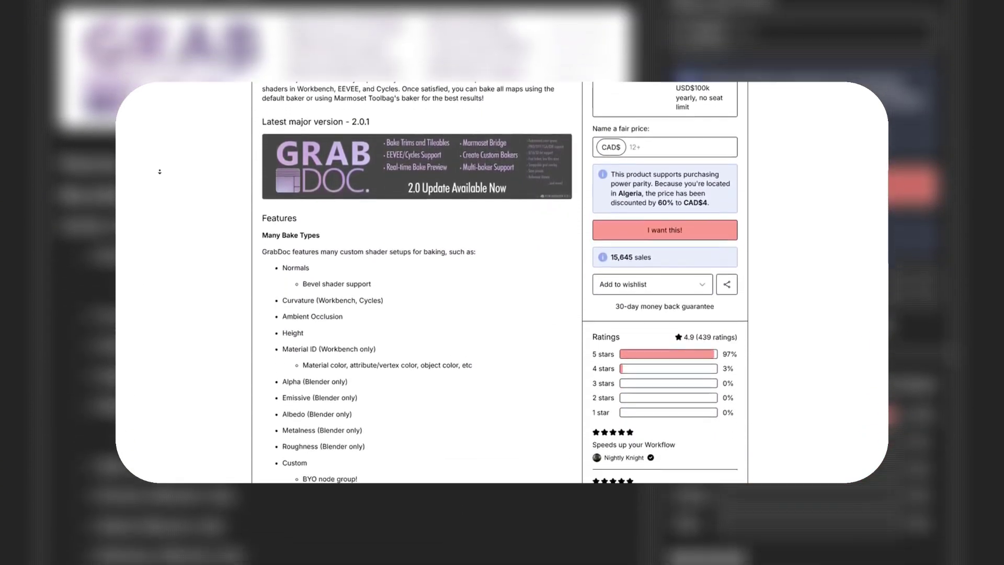
pyautogui.scroll(-5, 159, 172)
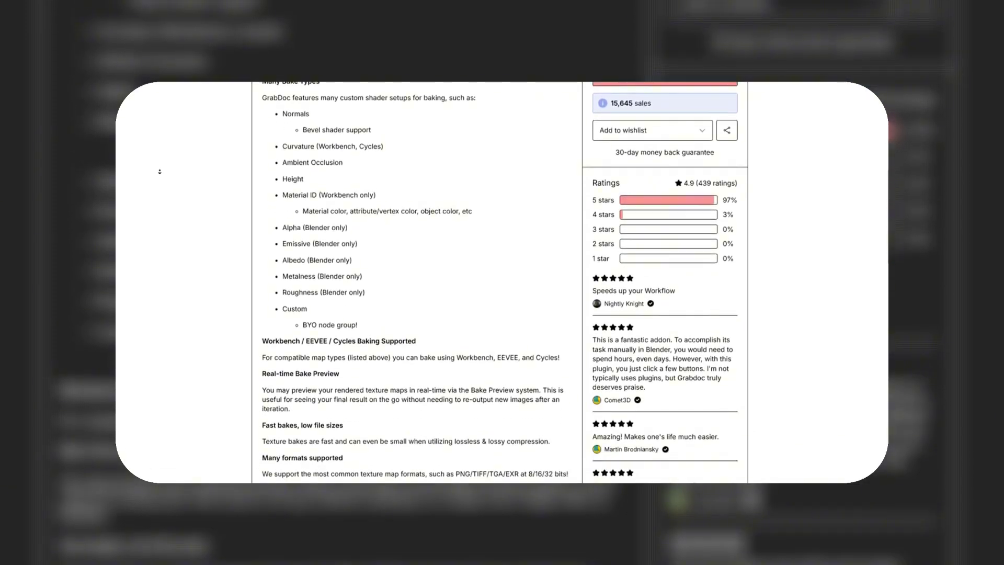
pyautogui.scroll(-5, 159, 172)
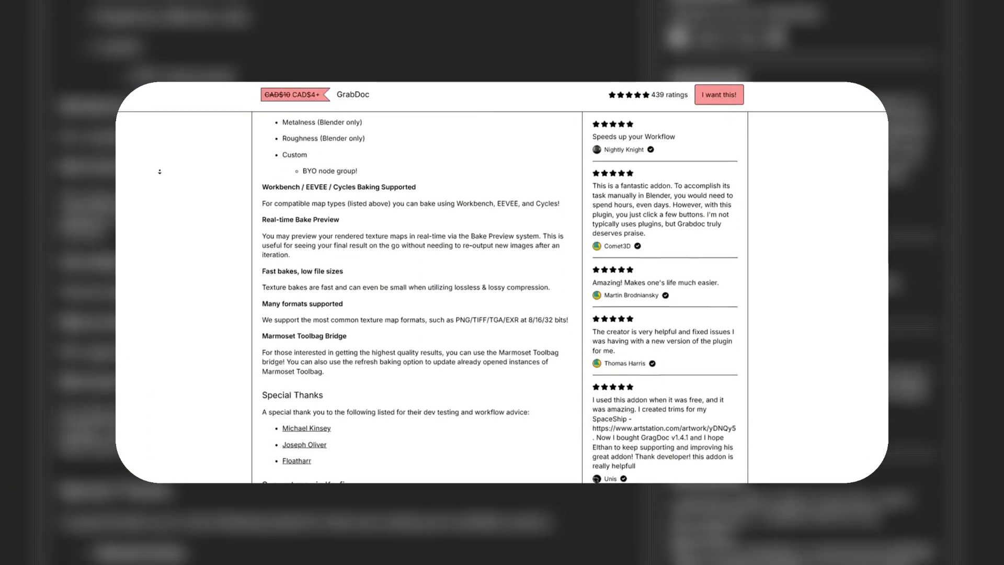
pyautogui.scroll(-5, 160, 171)
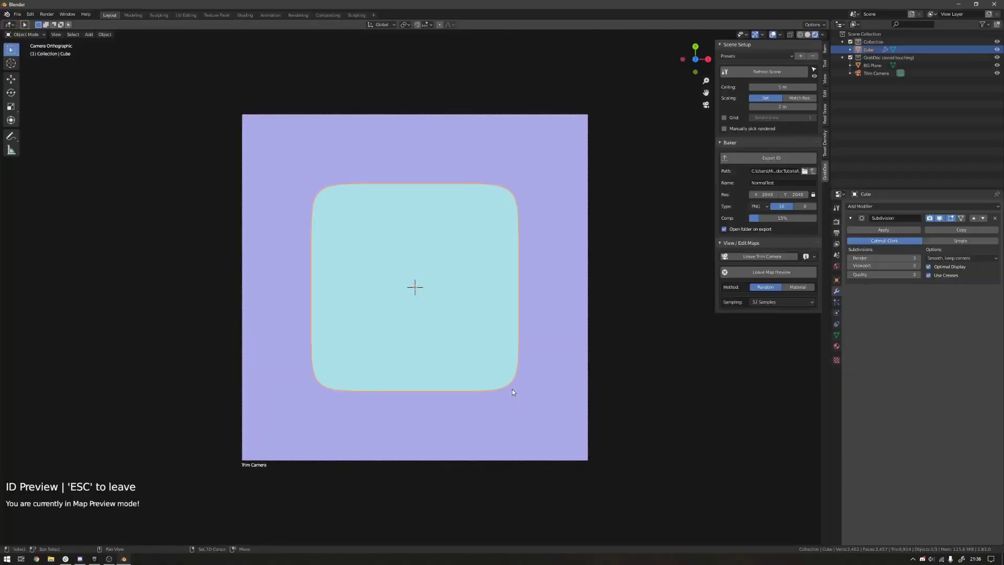
# - Duplicate and shrink the rounded square, placing small copies along the top of the frame
pyautogui.hotkey('shift', 'd')
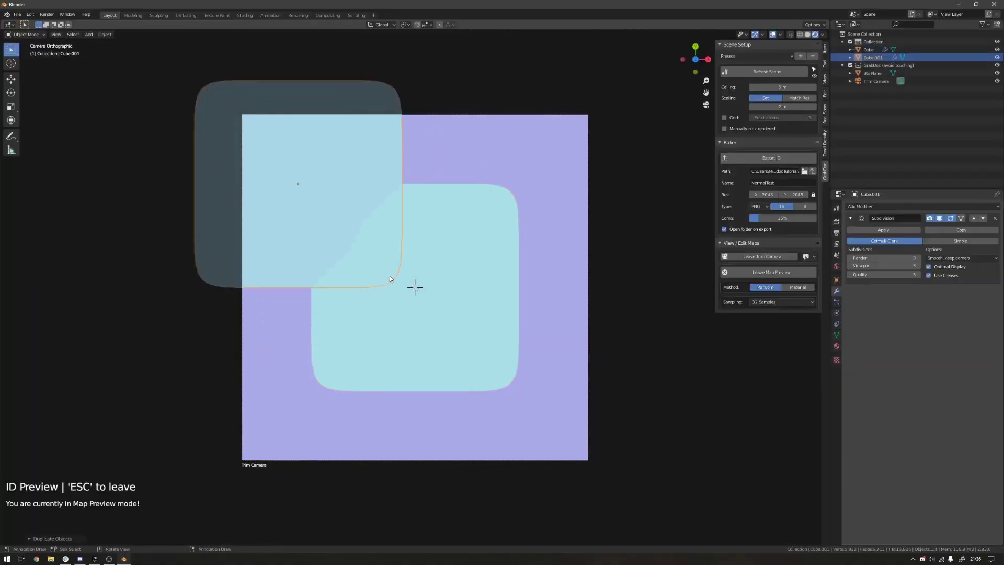
pyautogui.click(391, 277)
pyautogui.press('s')
pyautogui.click(373, 254)
pyautogui.hotkey('shift', 'd')
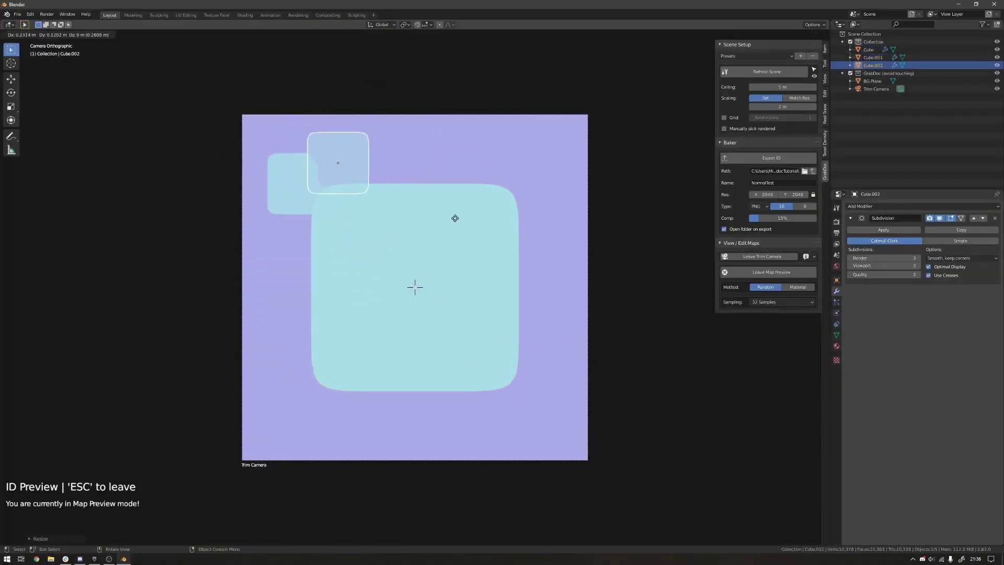
pyautogui.click(481, 227)
pyautogui.hotkey('shift', 'd')
pyautogui.click(604, 232)
# - Place further small copies on the right side, lower right and along the bottom
pyautogui.hotkey('shift', 'd')
pyautogui.click(629, 347)
pyautogui.hotkey('shift', 'd')
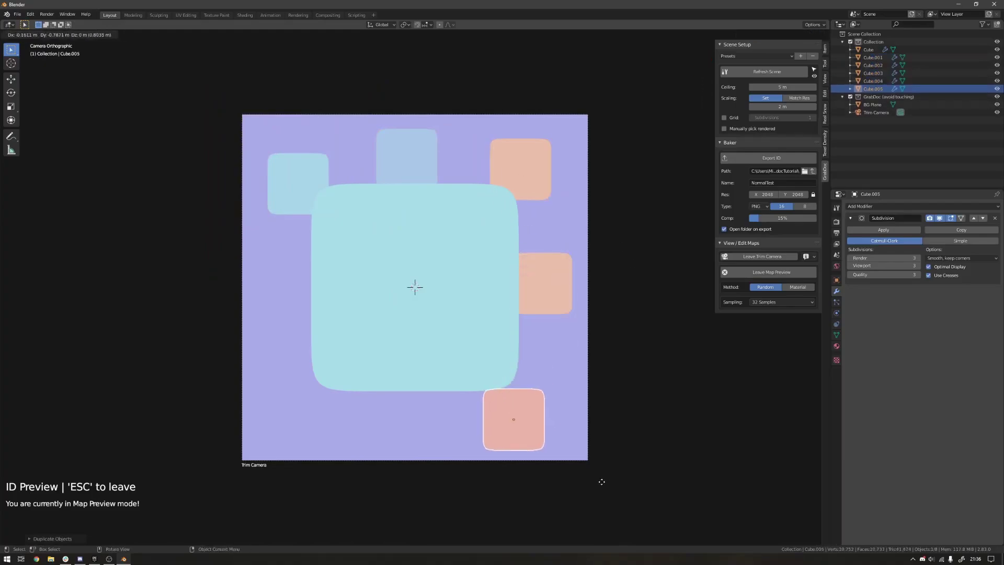
pyautogui.click(610, 466)
pyautogui.hotkey('shift', 'd')
pyautogui.click(478, 481)
pyautogui.hotkey('shift', 'd')
pyautogui.click(399, 477)
pyautogui.hotkey('shift', 'd')
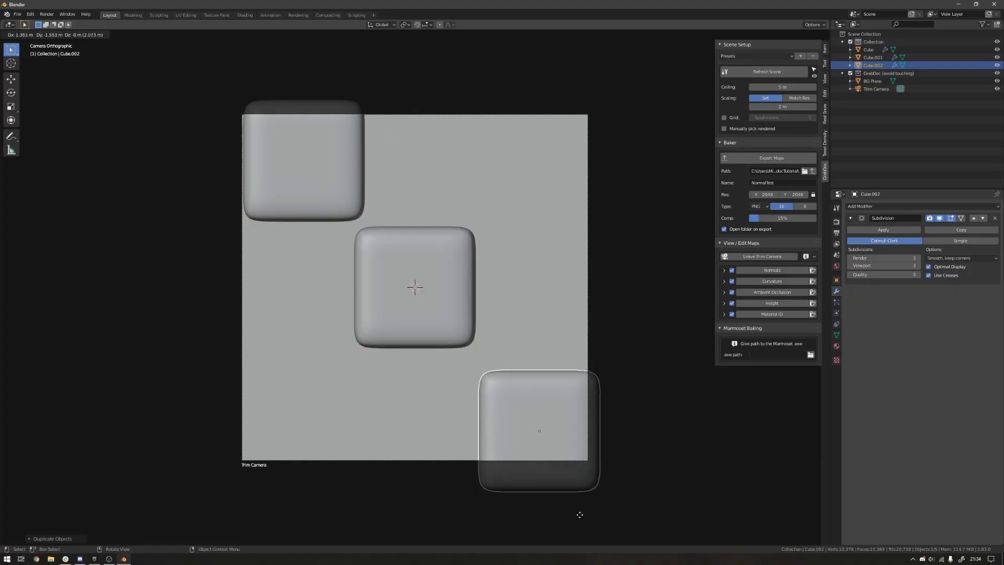
# - Copy the bottom-right cube to the bottom left and show the Curvature map preview
pyautogui.click(560, 481)
pyautogui.hotkey('shift', 'd')
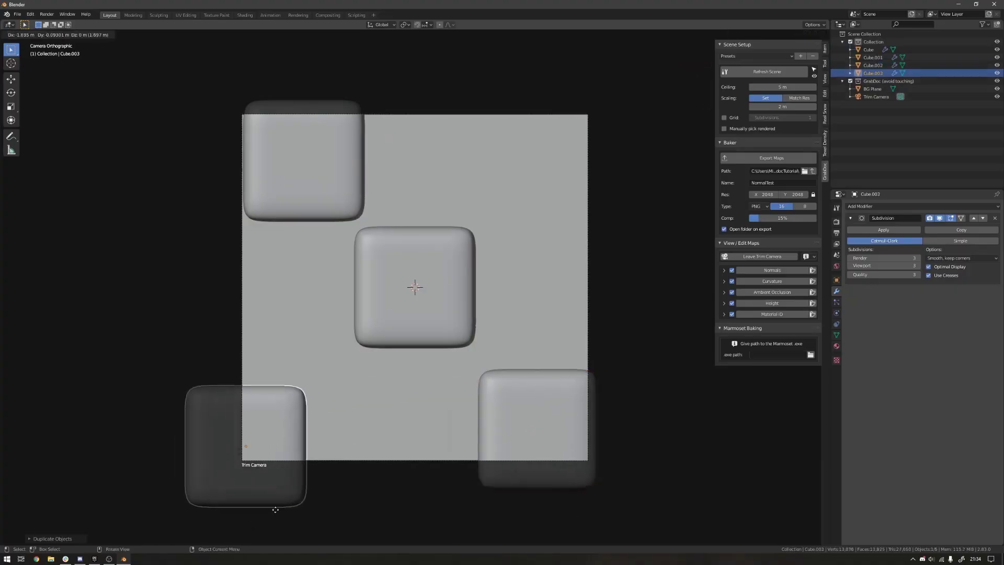
pyautogui.click(288, 505)
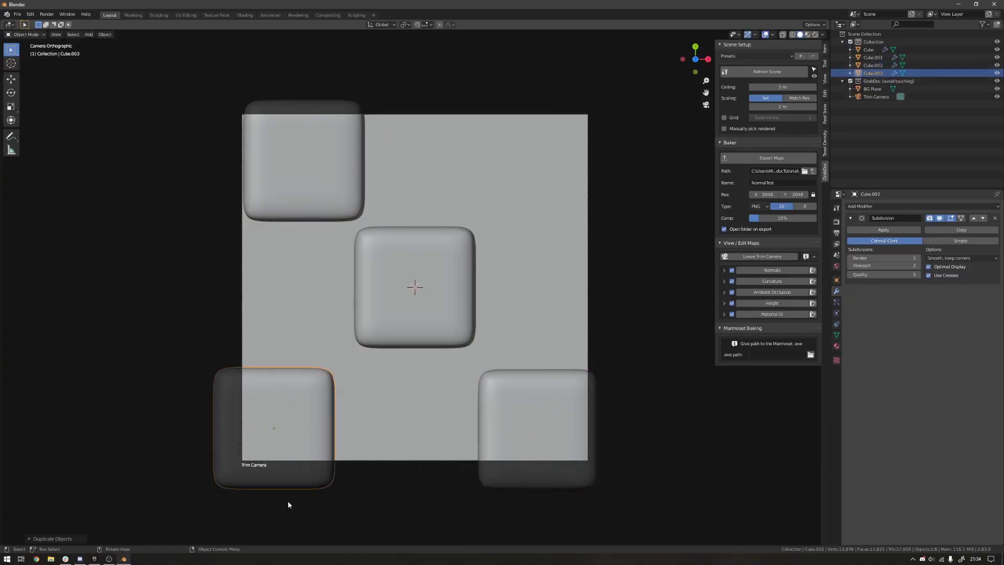
pyautogui.click(757, 282)
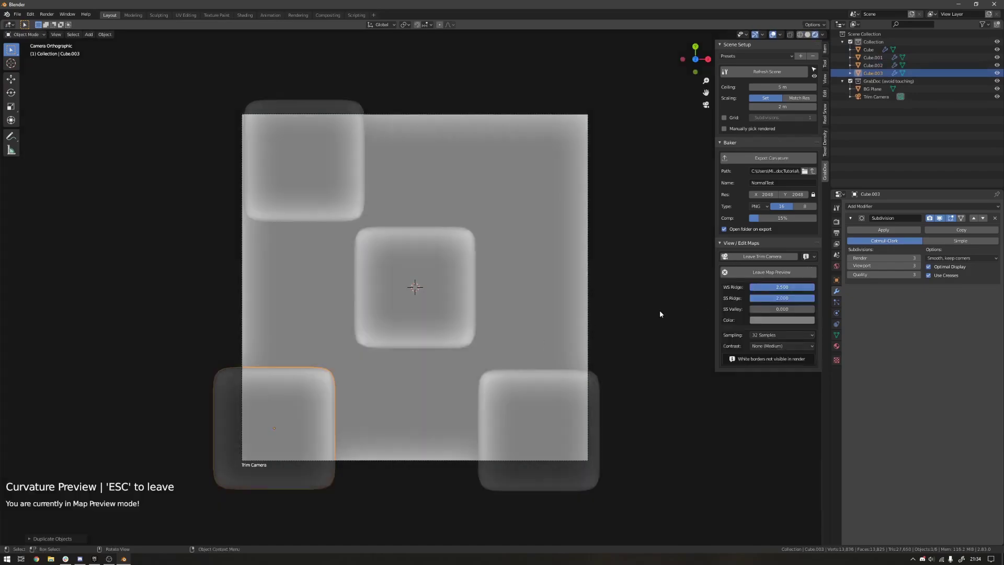